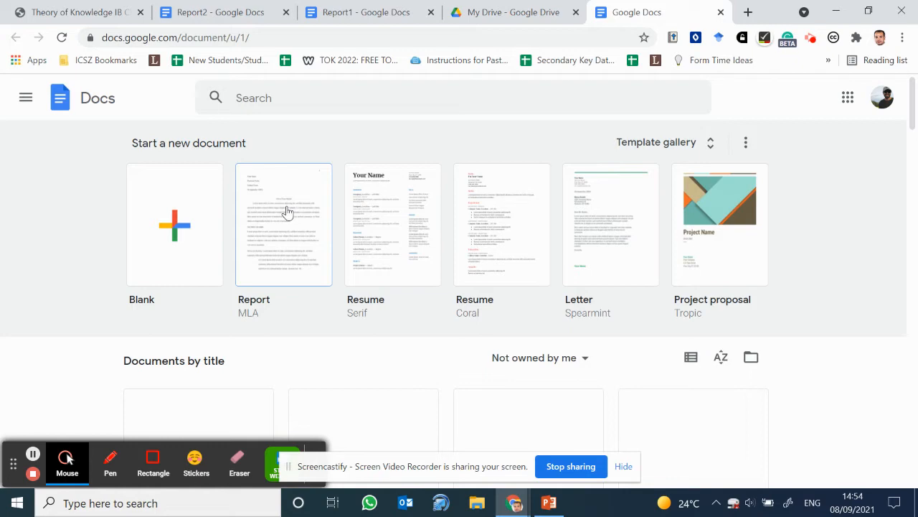
# - Switch to the Report1 document and open its Citations tool
pyautogui.click(355, 21)
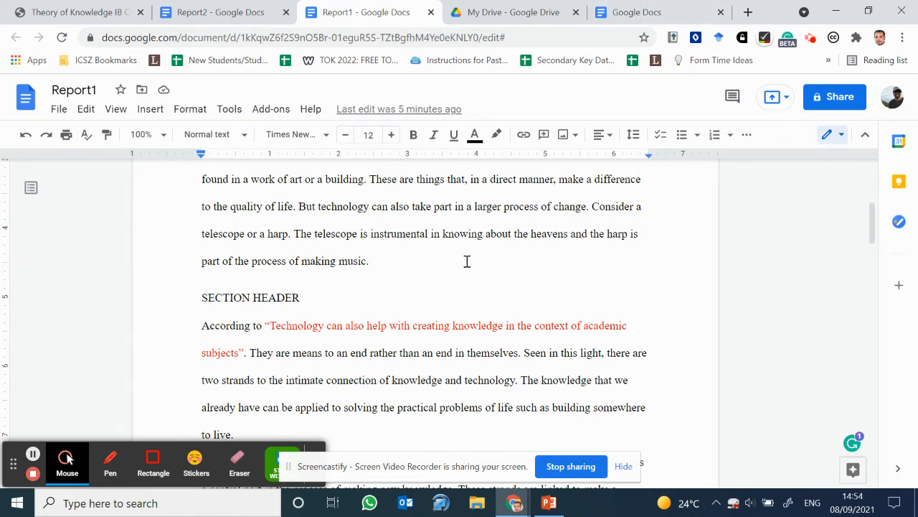
pyautogui.scroll(3, 465, 260)
pyautogui.scroll(-3, 466, 260)
pyautogui.click(230, 111)
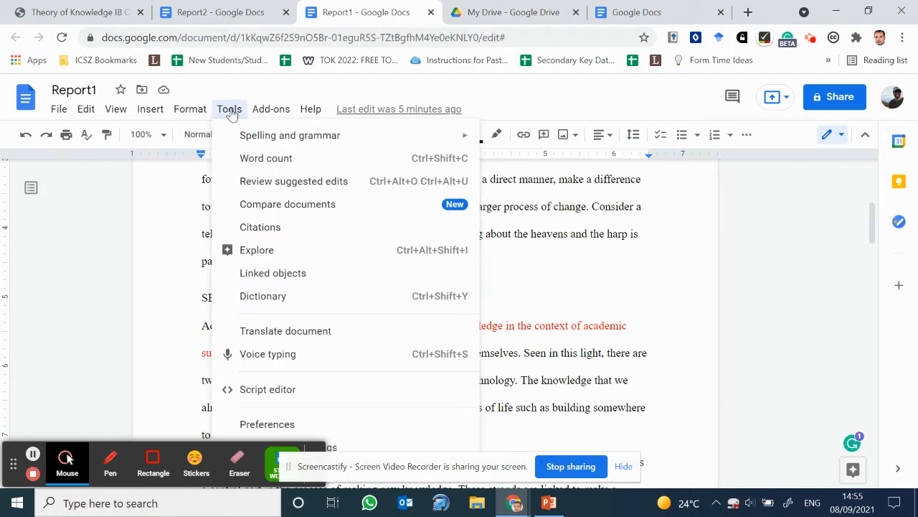
pyautogui.click(260, 229)
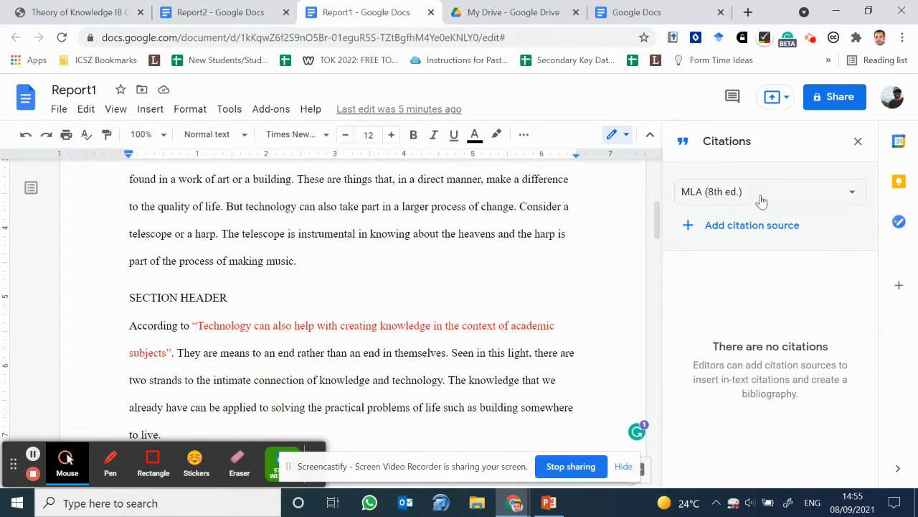
# - Start a new citation source of type Book accessed by Print, and add a second author entry to it
pyautogui.click(720, 235)
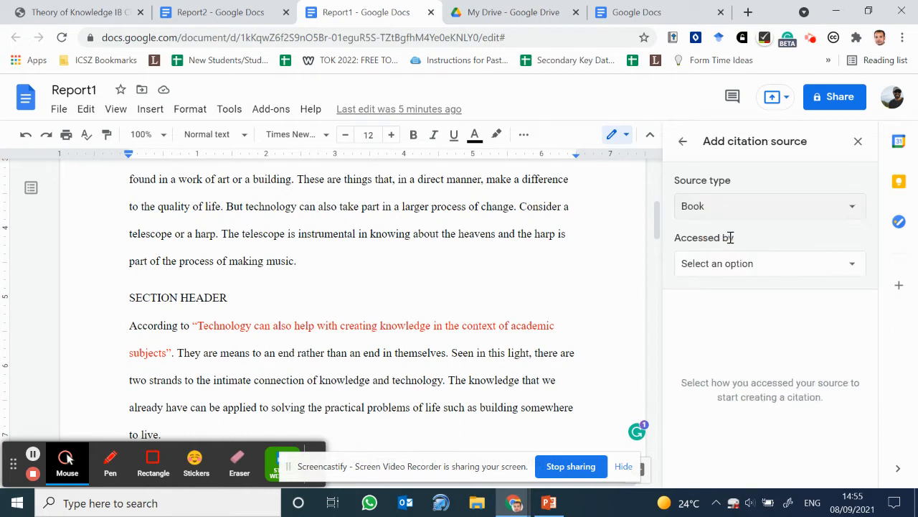
pyautogui.click(811, 213)
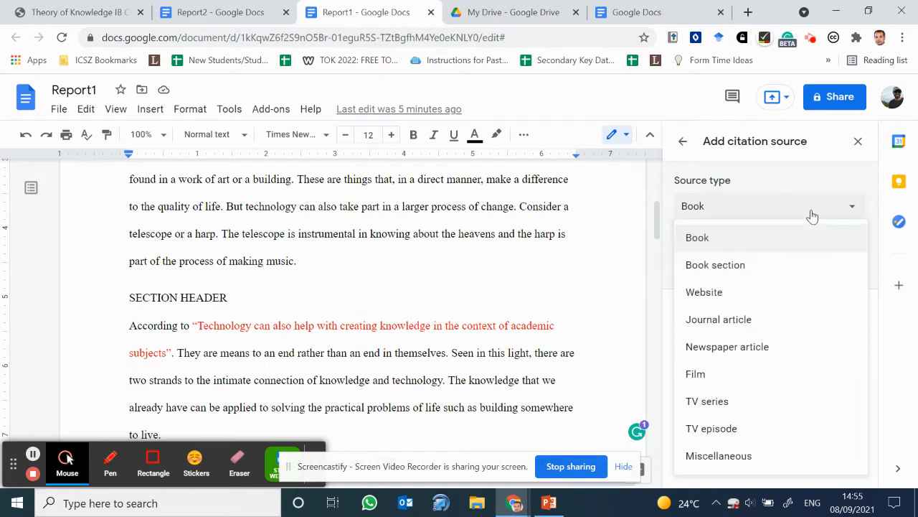
pyautogui.click(812, 214)
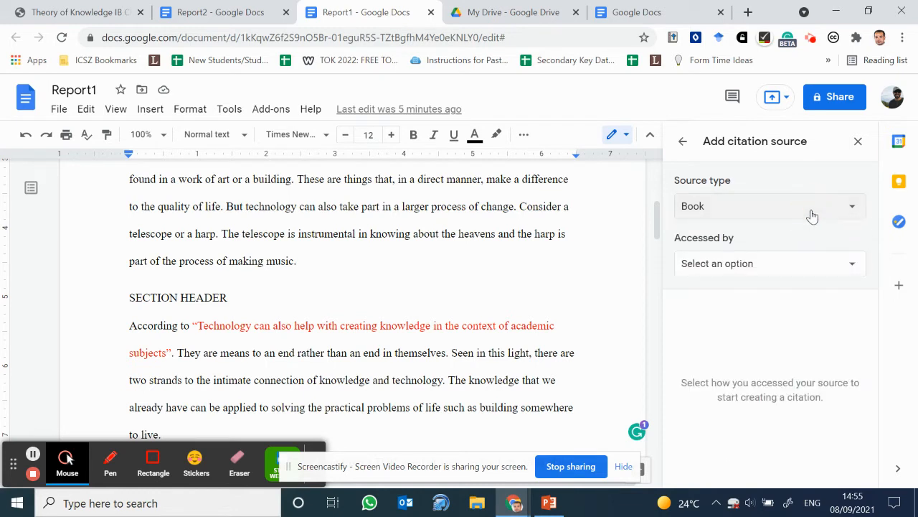
pyautogui.click(759, 266)
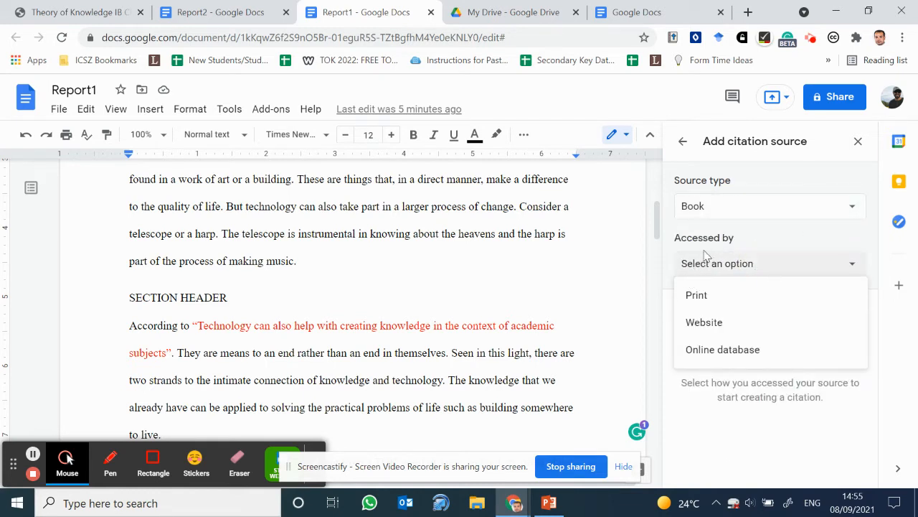
pyautogui.click(739, 297)
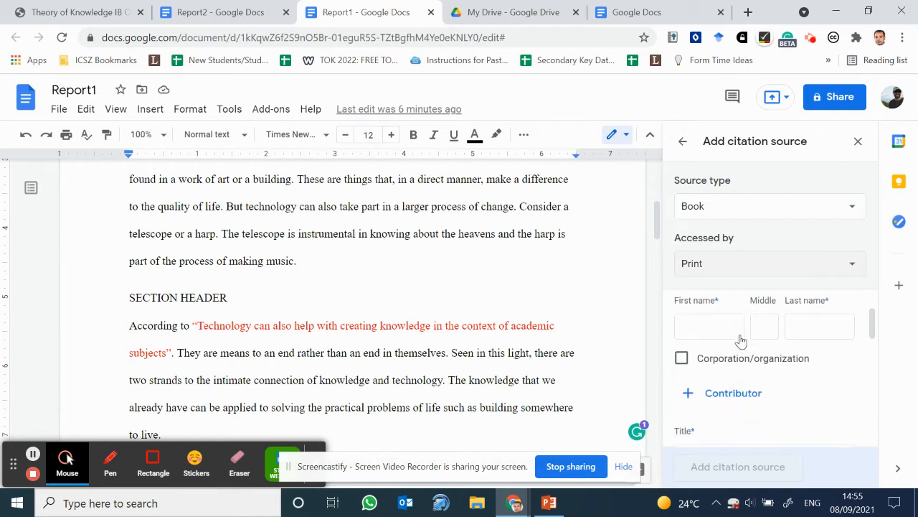
pyautogui.scroll(-1, 767, 347)
pyautogui.click(724, 402)
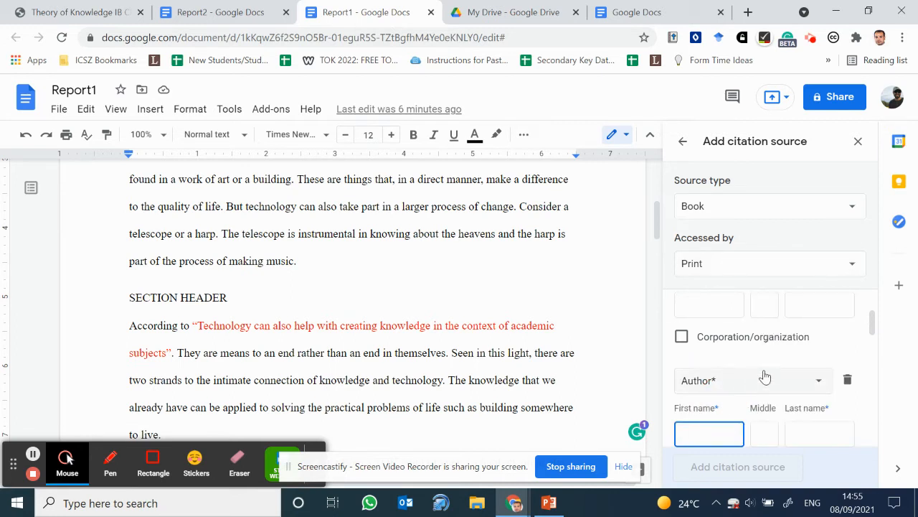
# - Look through the remaining book citation fields, from title, publisher and published year to edition, volumes and short title
pyautogui.scroll(-1, 726, 398)
pyautogui.scroll(-3, 746, 405)
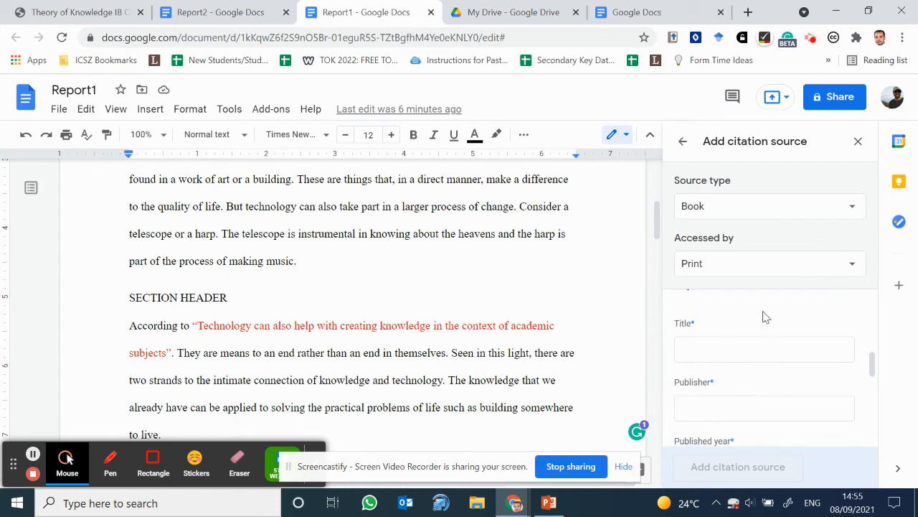
pyautogui.scroll(-1, 749, 342)
pyautogui.scroll(1, 749, 343)
pyautogui.scroll(-4, 742, 377)
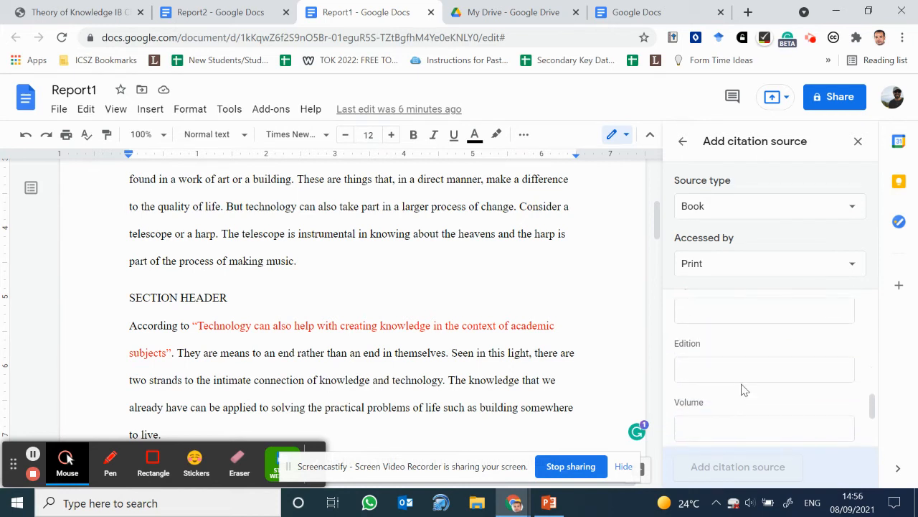
pyautogui.scroll(-2, 743, 387)
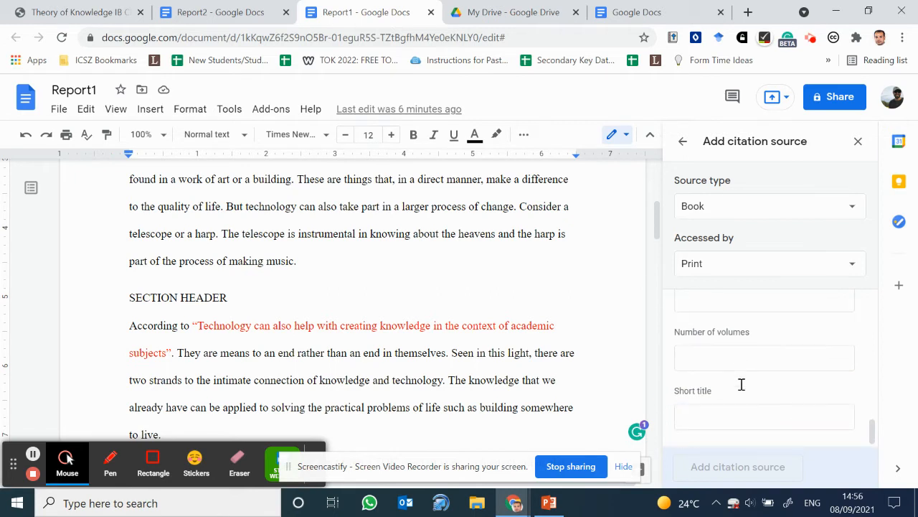
pyautogui.scroll(5, 742, 385)
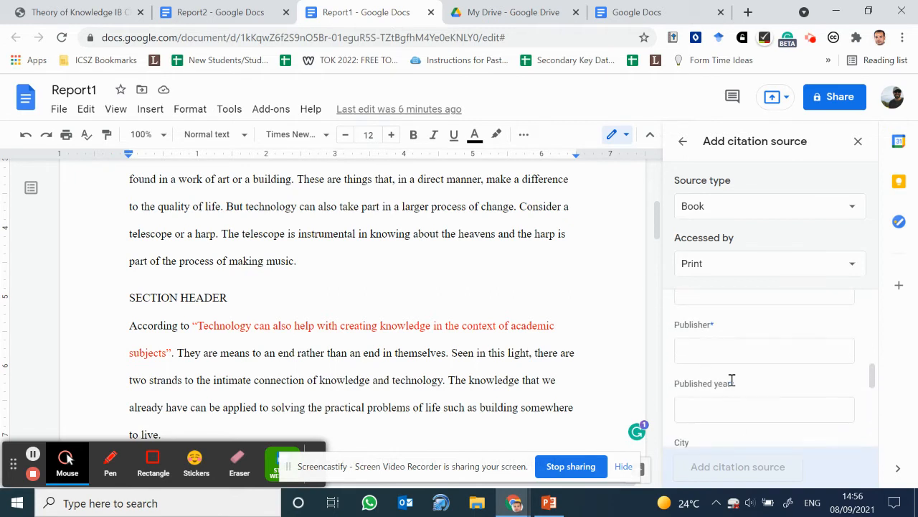
pyautogui.doubleClick(732, 383)
# - In the Report2 document, review the book's citation source, set its city to London and save the source
pyautogui.click(230, 12)
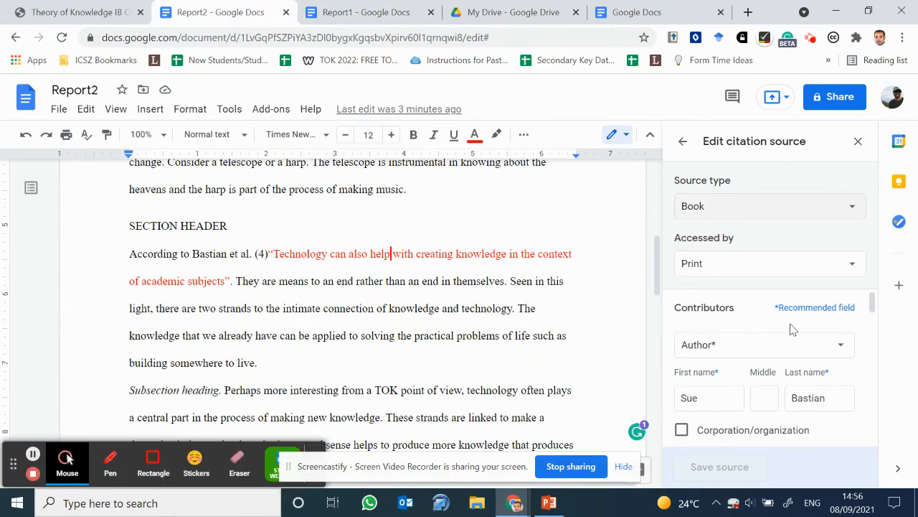
pyautogui.scroll(-1, 785, 320)
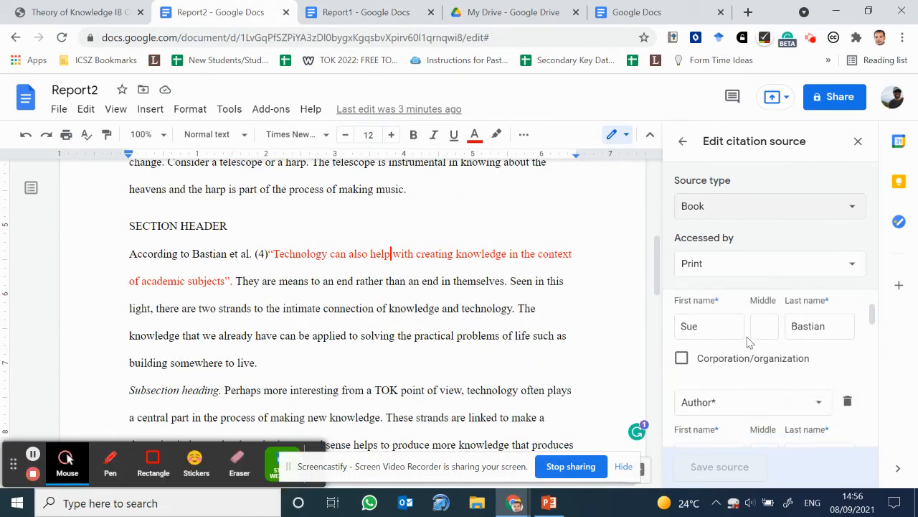
pyautogui.scroll(-1, 748, 343)
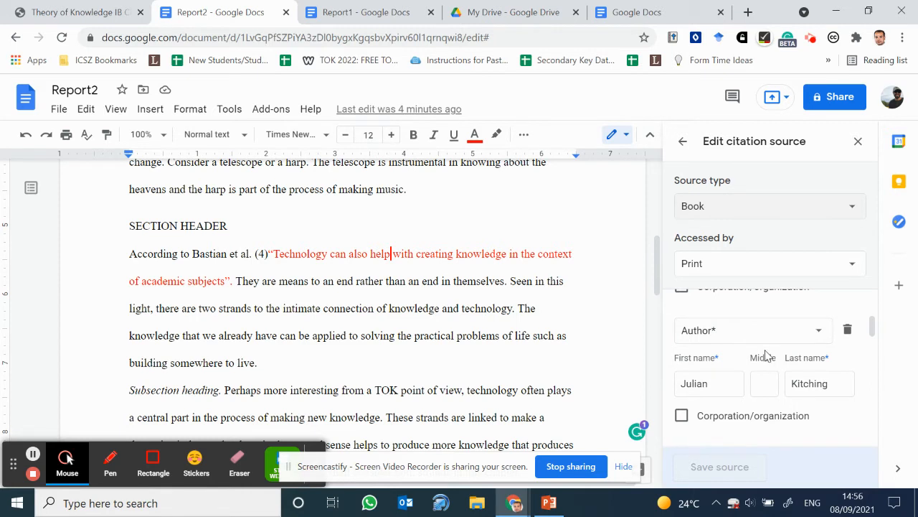
pyautogui.scroll(-3, 766, 357)
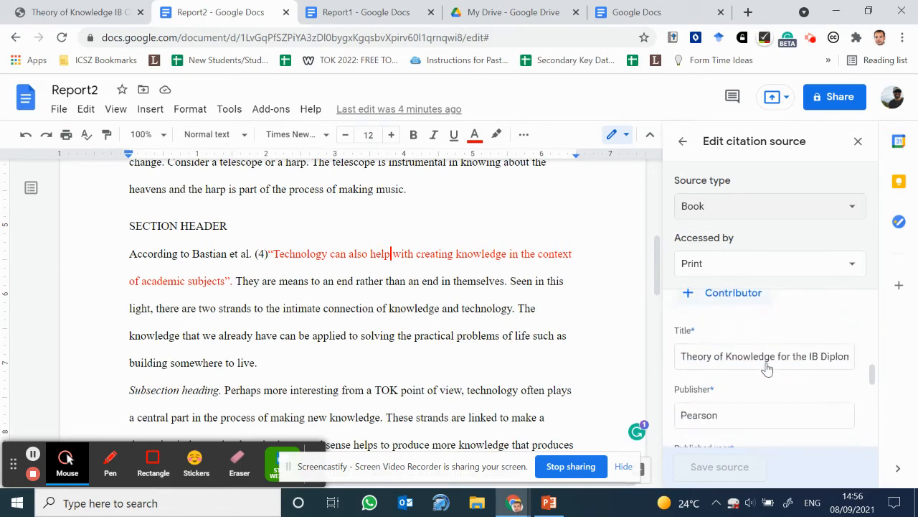
pyautogui.scroll(-1, 767, 367)
pyautogui.scroll(-1, 769, 368)
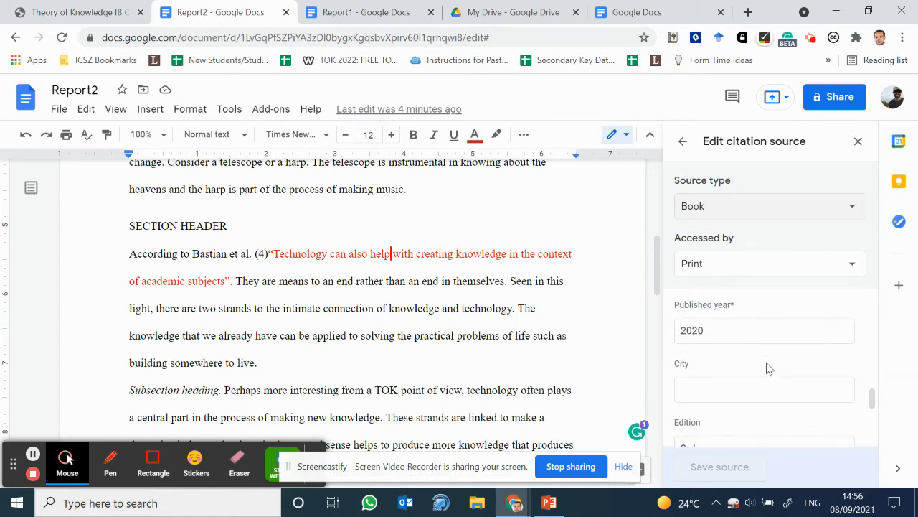
pyautogui.click(724, 391)
pyautogui.write('London')
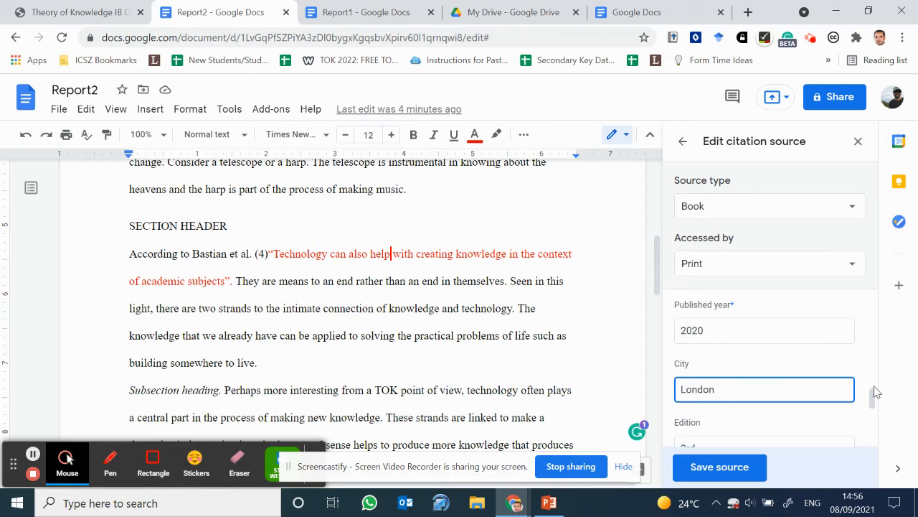
pyautogui.scroll(-1, 844, 384)
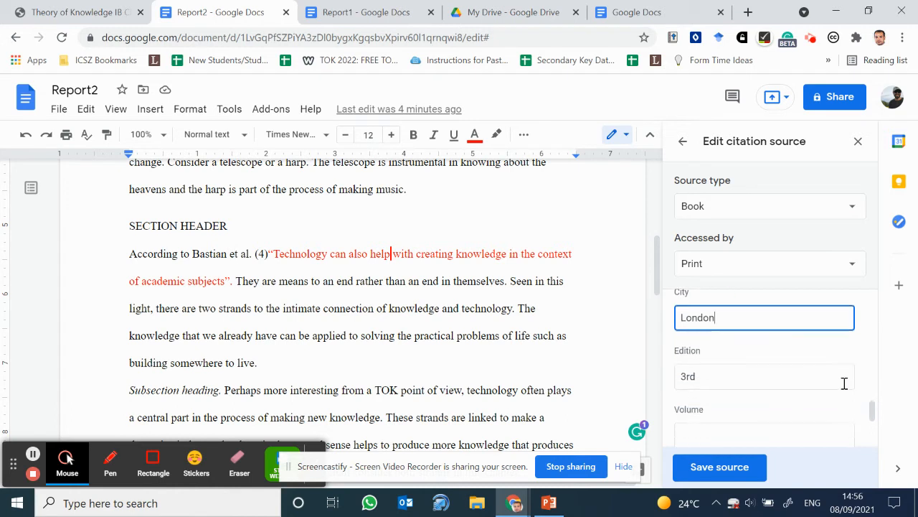
pyautogui.scroll(-2, 785, 391)
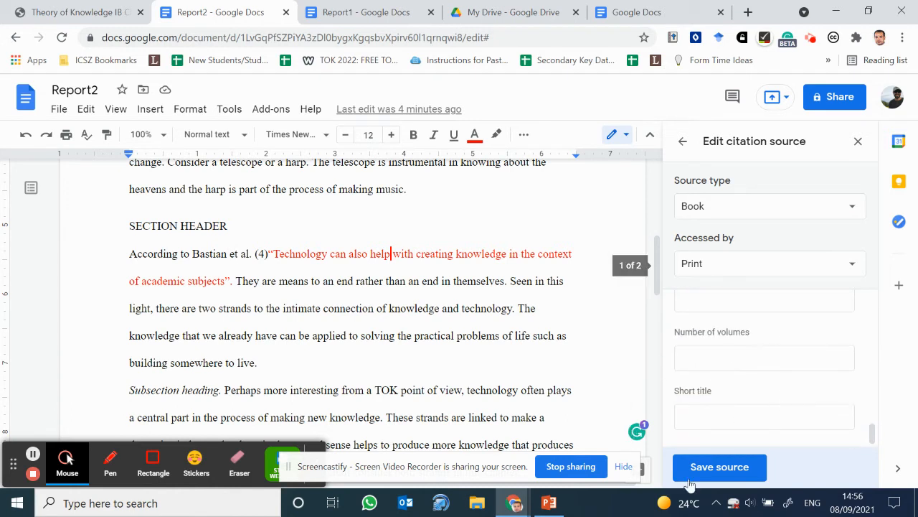
pyautogui.click(719, 467)
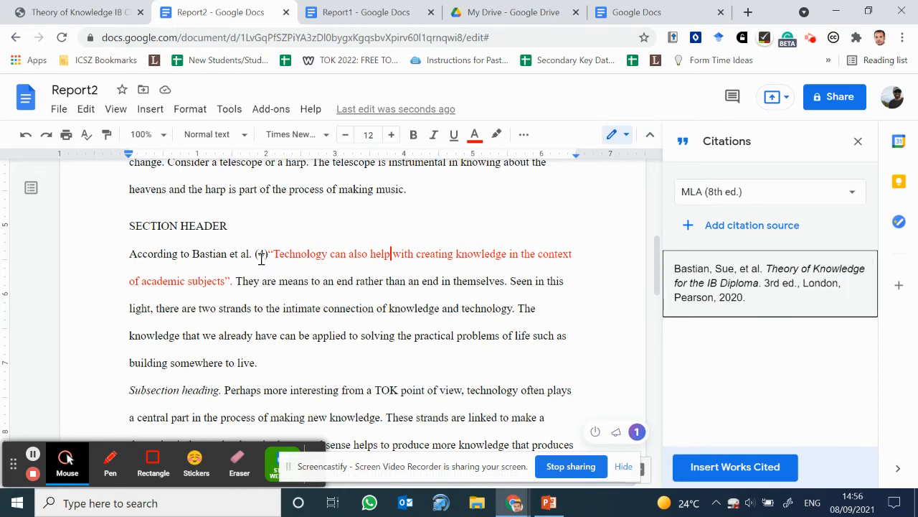
# - Delete the author and page reference standing before the red quotation under SECTION HEADER
pyautogui.moveTo(268, 256); pyautogui.dragTo(194, 254)
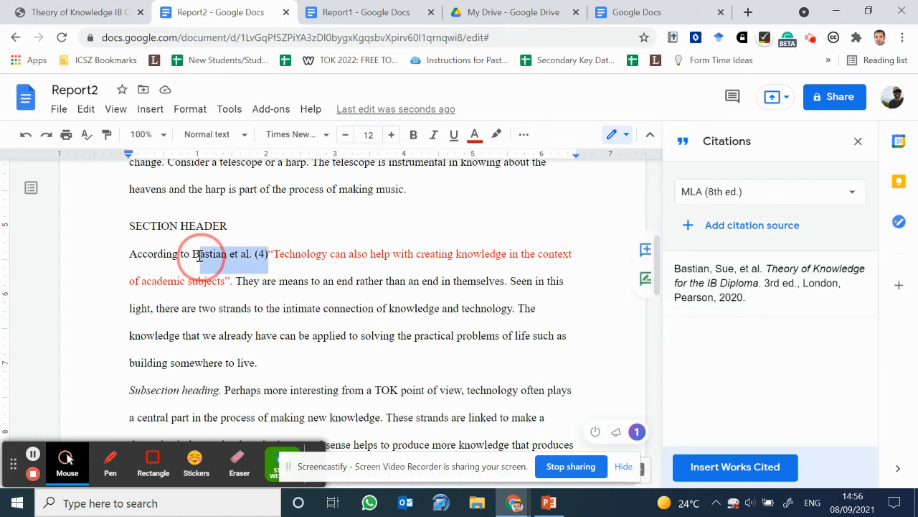
pyautogui.press('BackSpace')
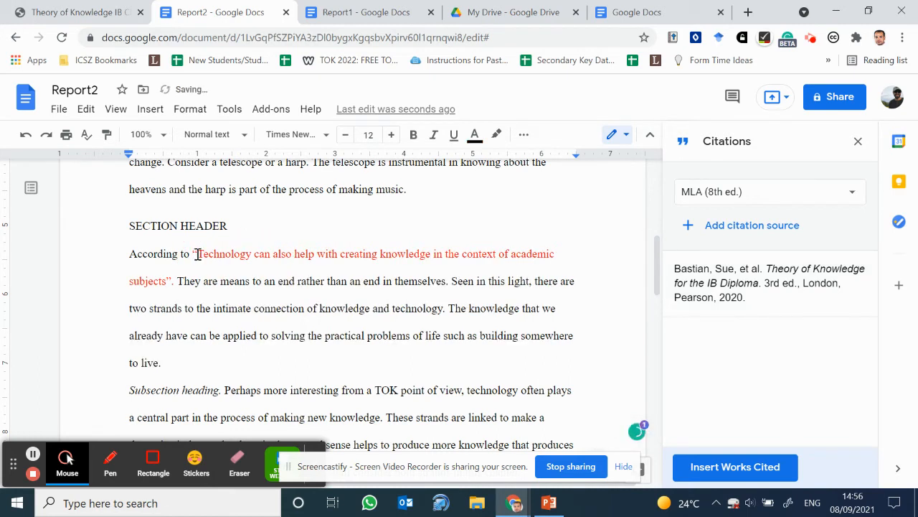
pyautogui.moveTo(762, 306)
pyautogui.click(173, 282)
# - Replace the lead-in "According to" before the red quotation with "Research claims that"
pyautogui.moveTo(195, 255); pyautogui.dragTo(117, 248)
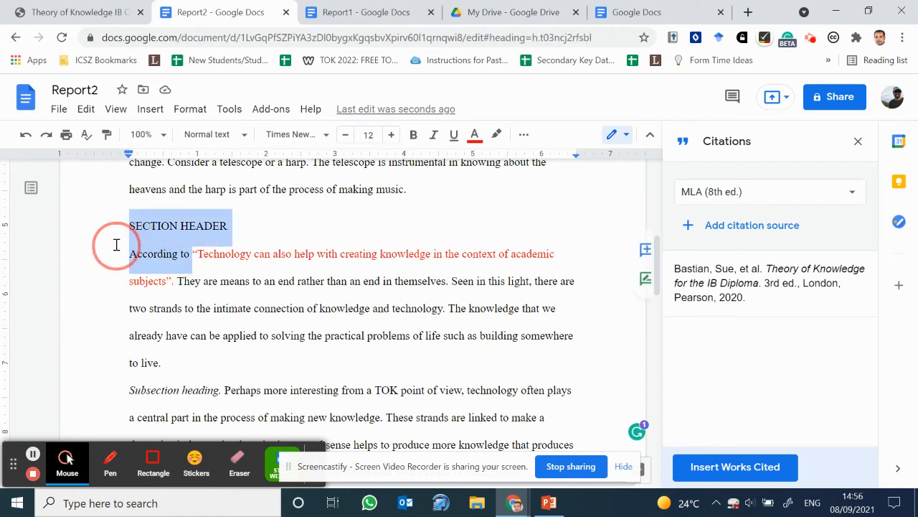
pyautogui.click(193, 257)
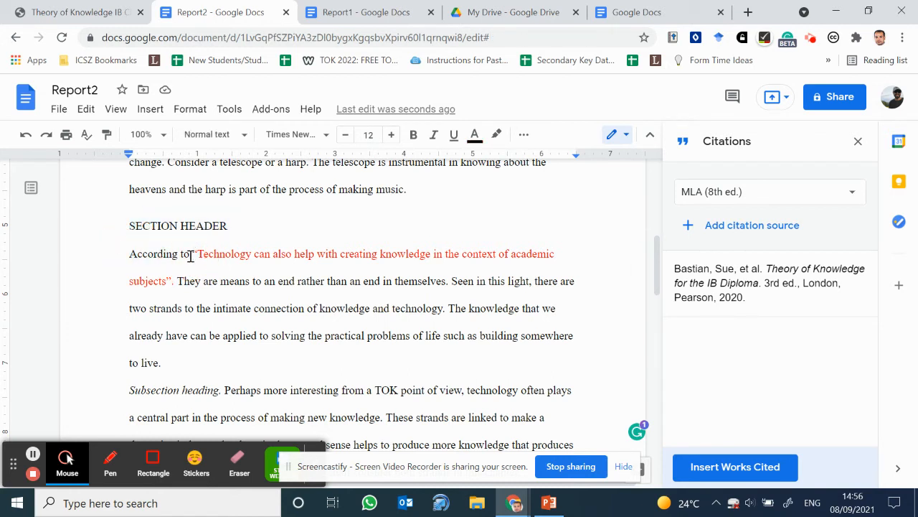
pyautogui.press('BackSpace')
pyautogui.press('BackSpace')
pyautogui.press('BackSpace')
pyautogui.press('BackSpace')
pyautogui.press('BackSpace')
pyautogui.press('BackSpace')
pyautogui.press('BackSpace')
pyautogui.press('BackSpace')
pyautogui.press('BackSpace')
pyautogui.press('BackSpace')
pyautogui.press('BackSpace')
pyautogui.press('BackSpace')
pyautogui.press('BackSpace')
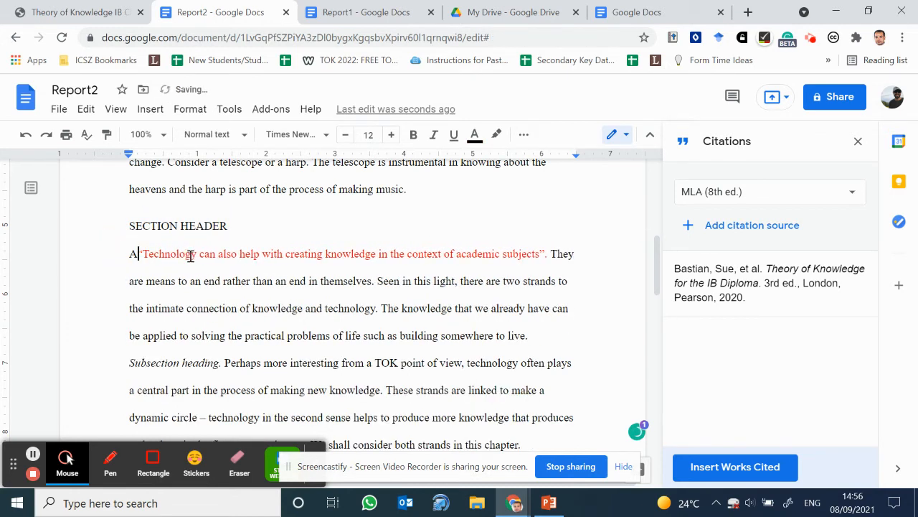
pyautogui.write('Rese')
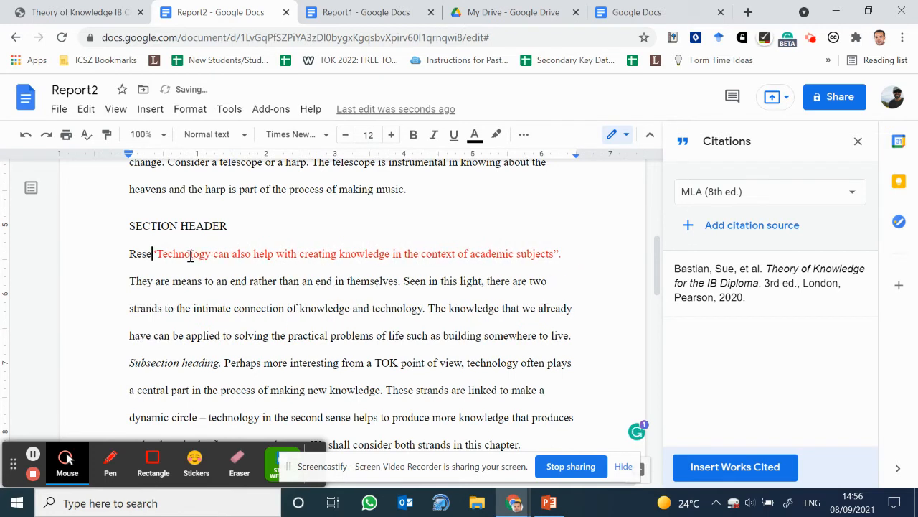
pyautogui.write('arch cl')
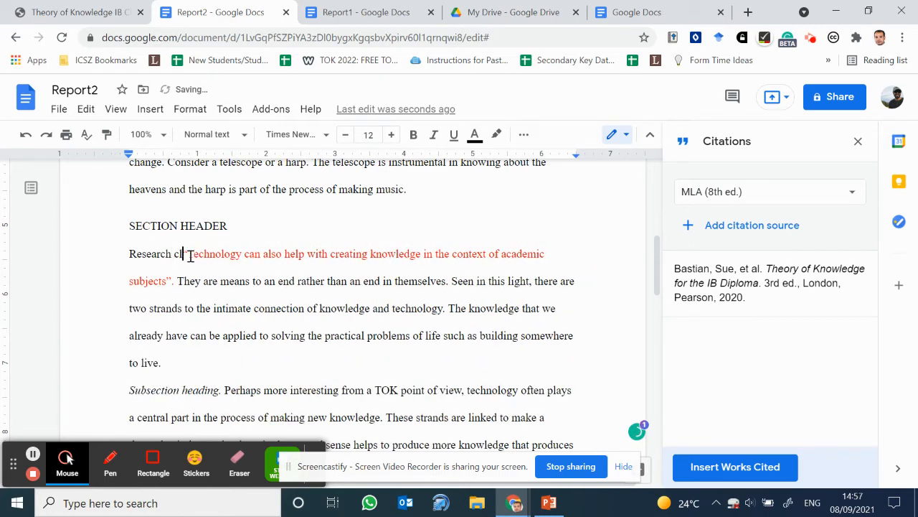
pyautogui.write('aims ')
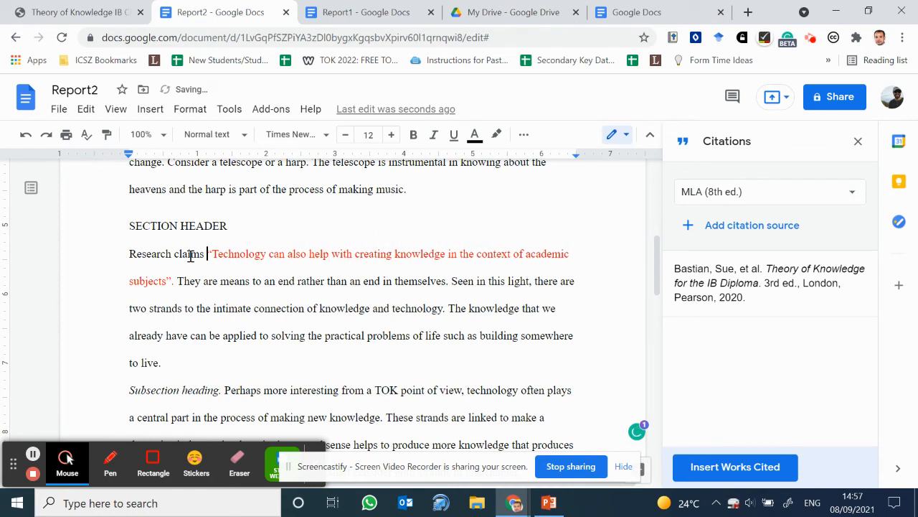
pyautogui.write('that')
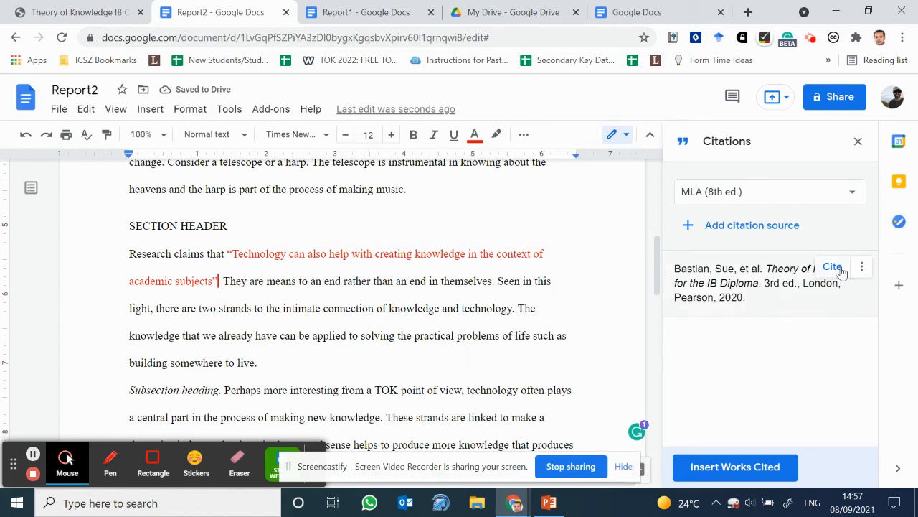
# - Insert the in-text citation of the Theory of Knowledge book after the quotation and replace its # placeholder with page number 4
pyautogui.click(832, 267)
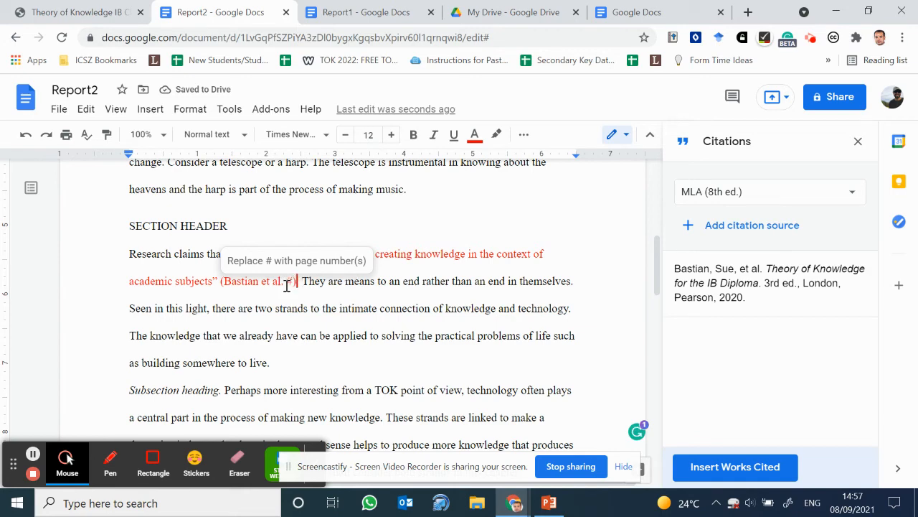
pyautogui.click(66, 12)
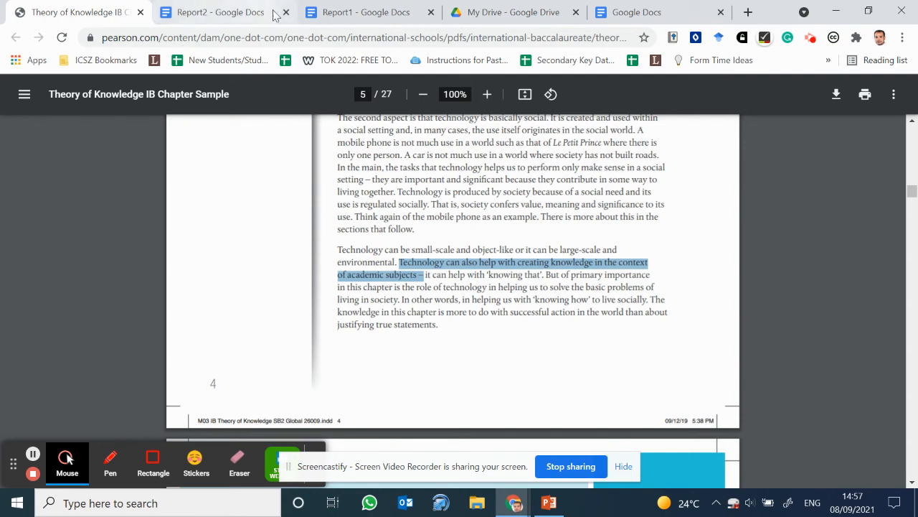
pyautogui.click(230, 7)
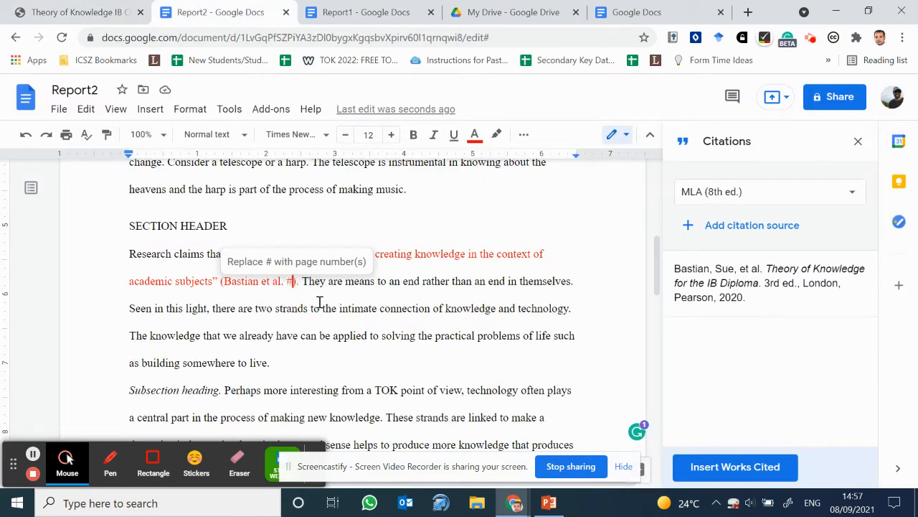
pyautogui.write('4')
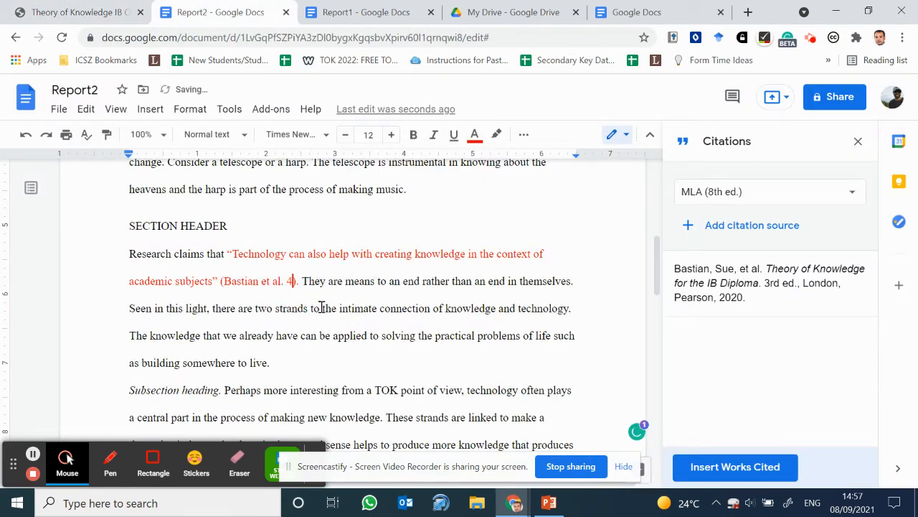
# - Add blank lines after the last paragraph of the CONCLUSION section until the cursor reaches the start of a new page 3
pyautogui.scroll(-1, 490, 310)
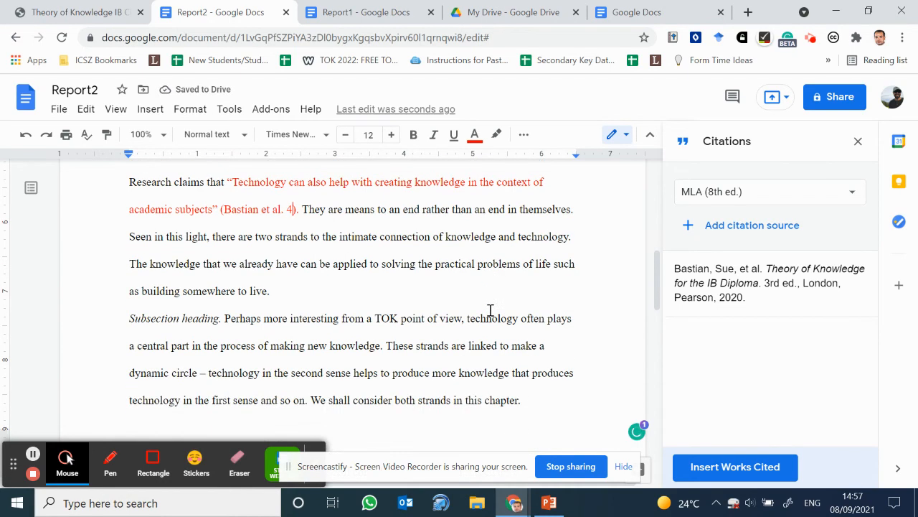
pyautogui.scroll(-10, 490, 310)
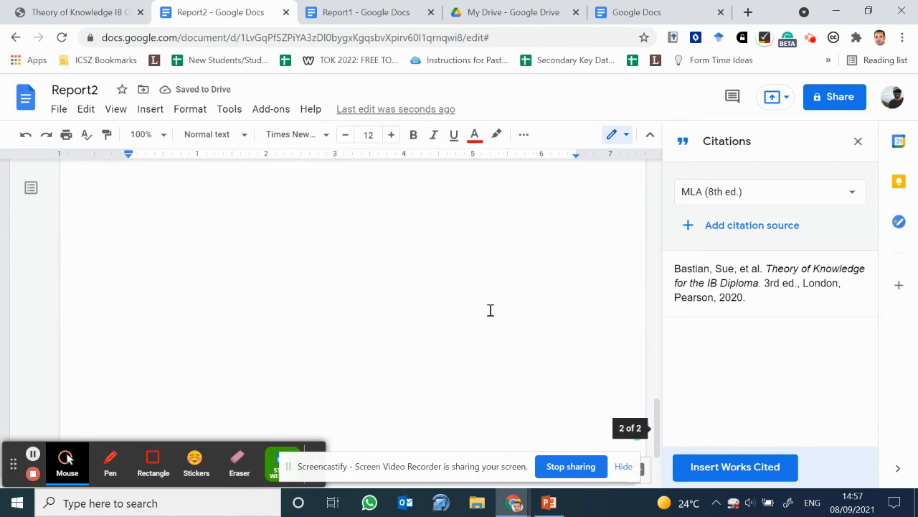
pyautogui.scroll(5, 490, 310)
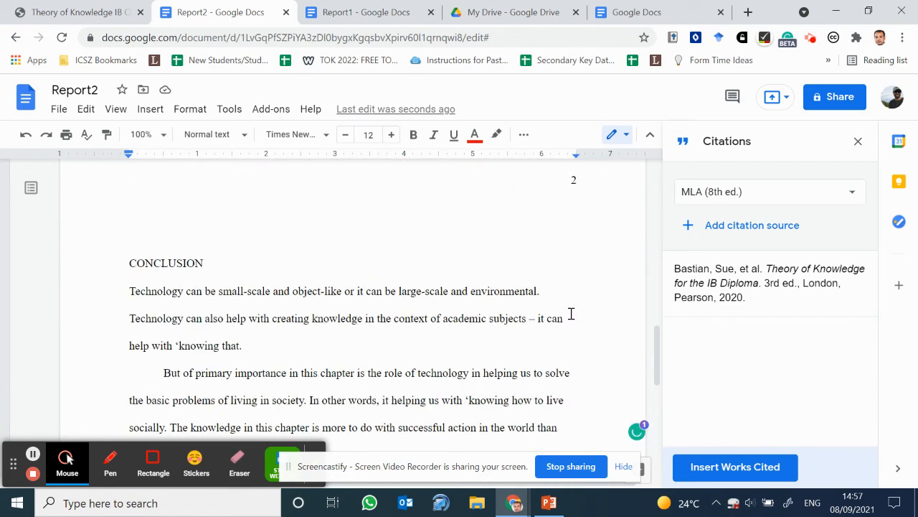
pyautogui.scroll(-2, 564, 318)
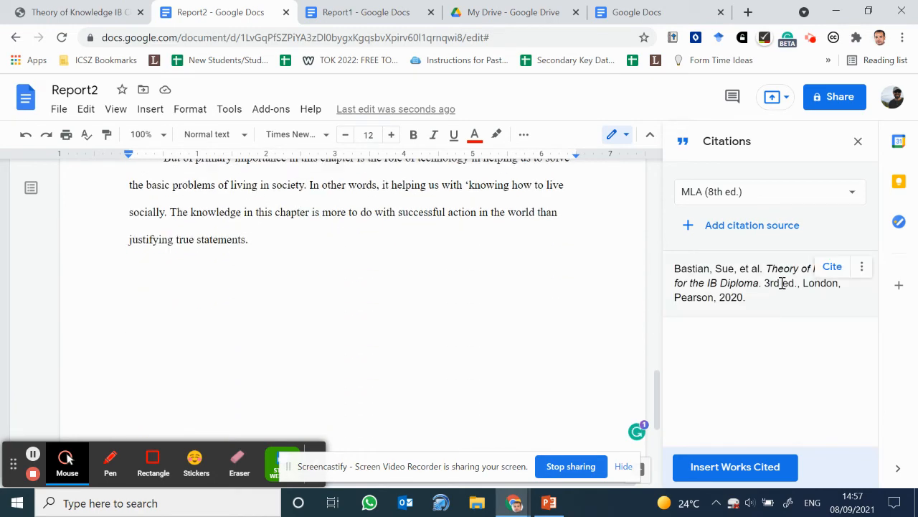
pyautogui.click(380, 271)
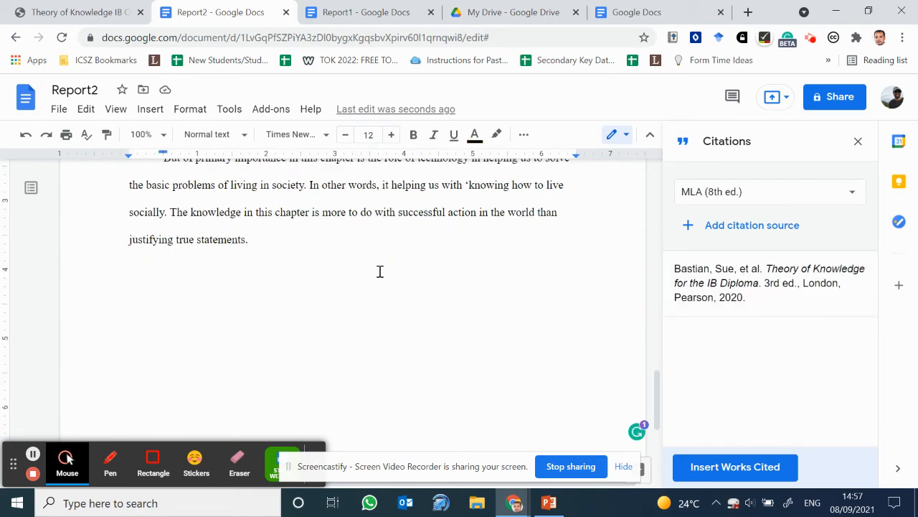
pyautogui.press('Return')
pyautogui.press('Return')
pyautogui.press('Return')
pyautogui.press('Return')
pyautogui.press('Return')
pyautogui.press('Return')
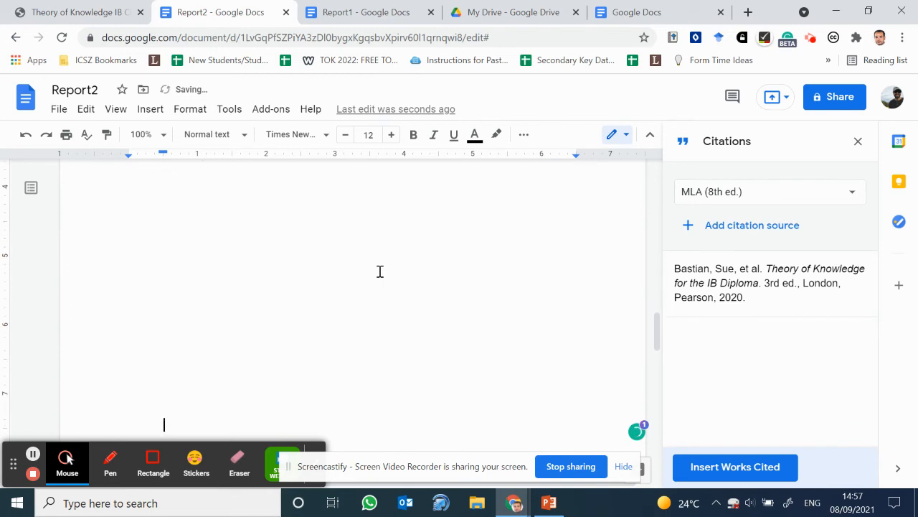
pyautogui.press('Return')
pyautogui.press('Return')
pyautogui.press('Return')
pyautogui.press('Return')
pyautogui.press('Return')
pyautogui.press('Return')
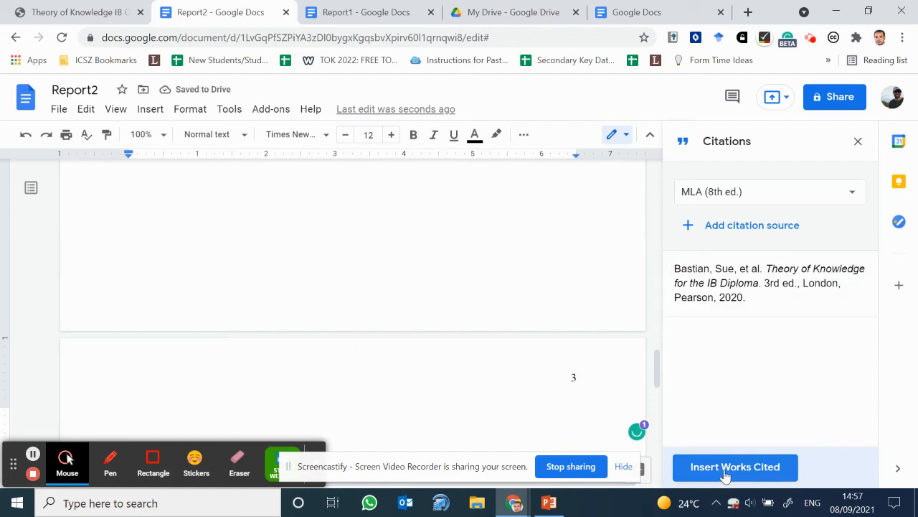
# - Insert the Works Cited list at the start of page 3 and review its Theory of Knowledge entry
pyautogui.click(704, 468)
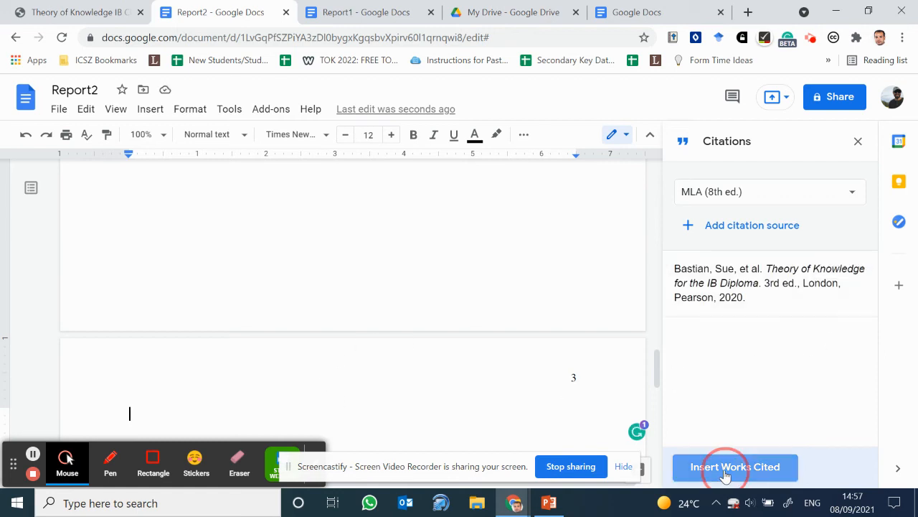
pyautogui.scroll(-1, 570, 394)
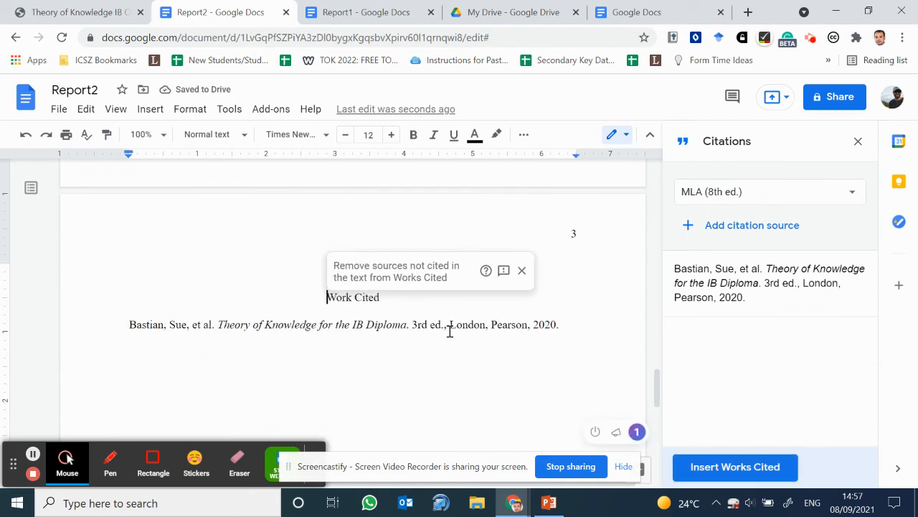
pyautogui.scroll(-1, 549, 348)
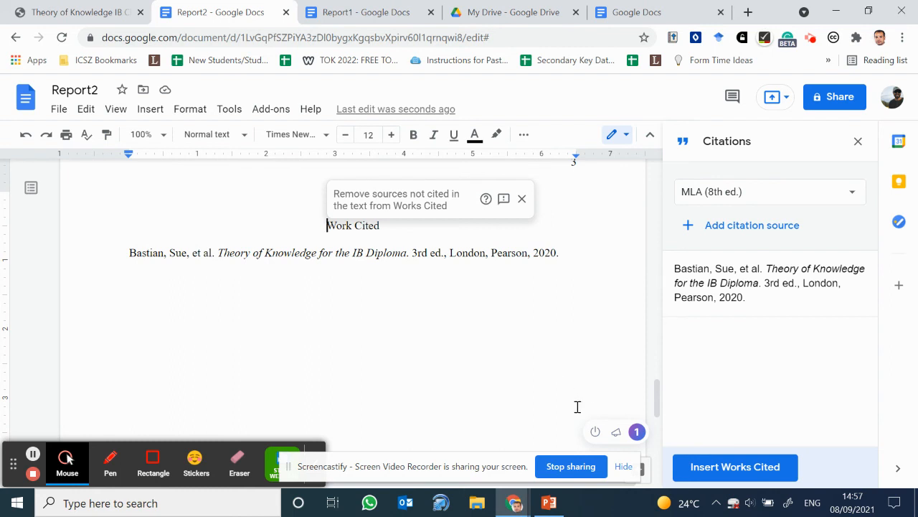
# - Switch to the PowerPoint presentation and go through the ICS Library Website slide to the closing Google Docs Citations Tool slide
pyautogui.moveTo(556, 506)
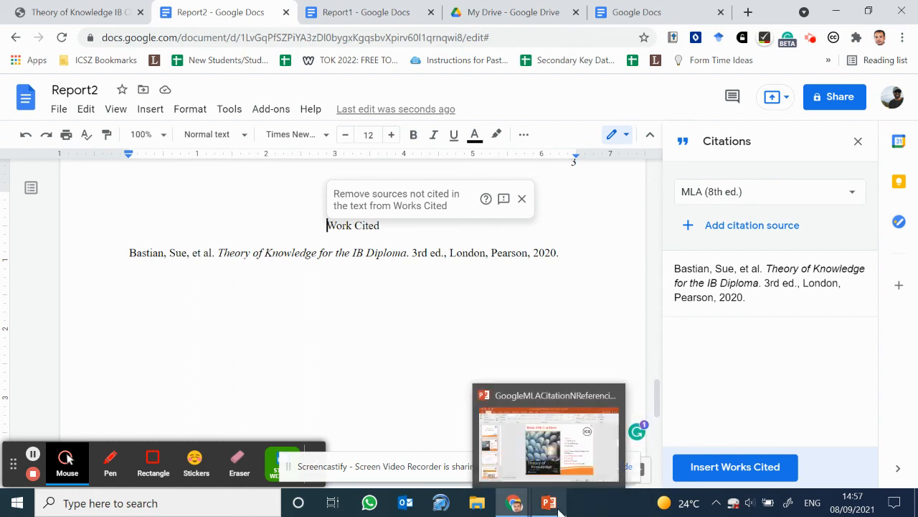
pyautogui.click(550, 470)
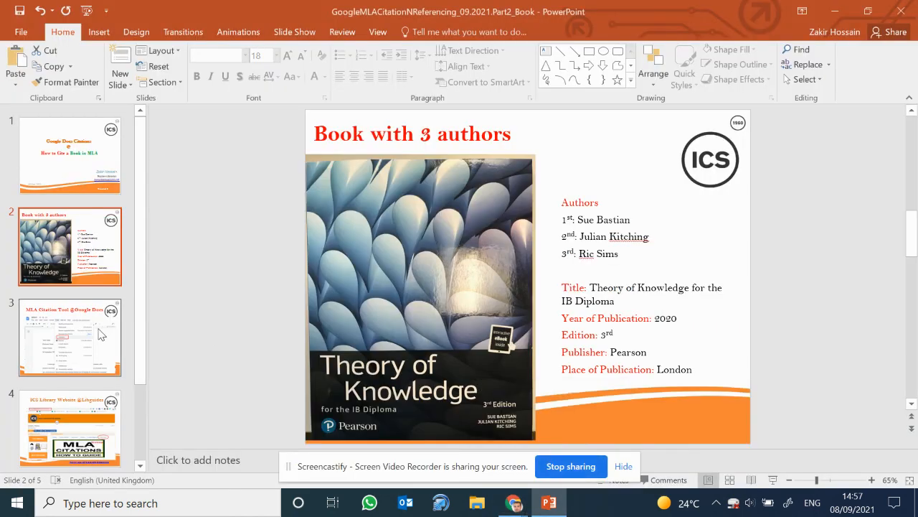
pyautogui.scroll(-2, 95, 388)
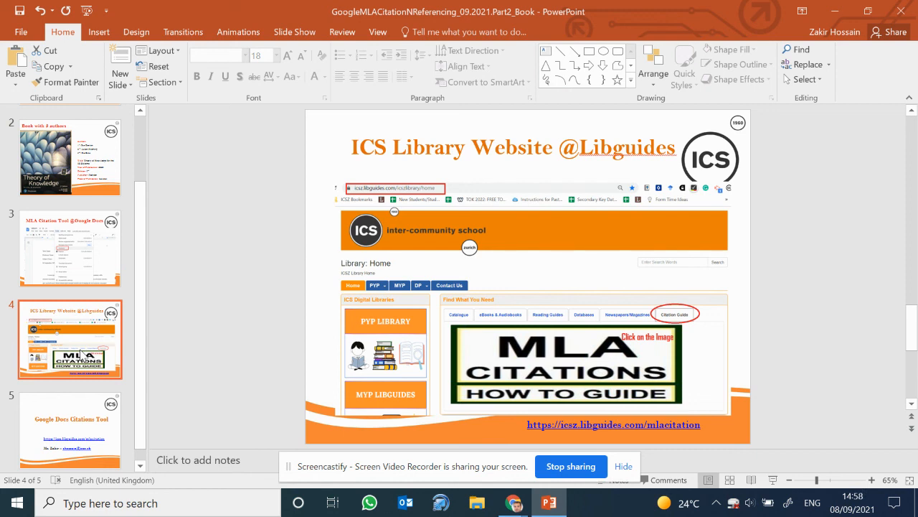
pyautogui.click(92, 429)
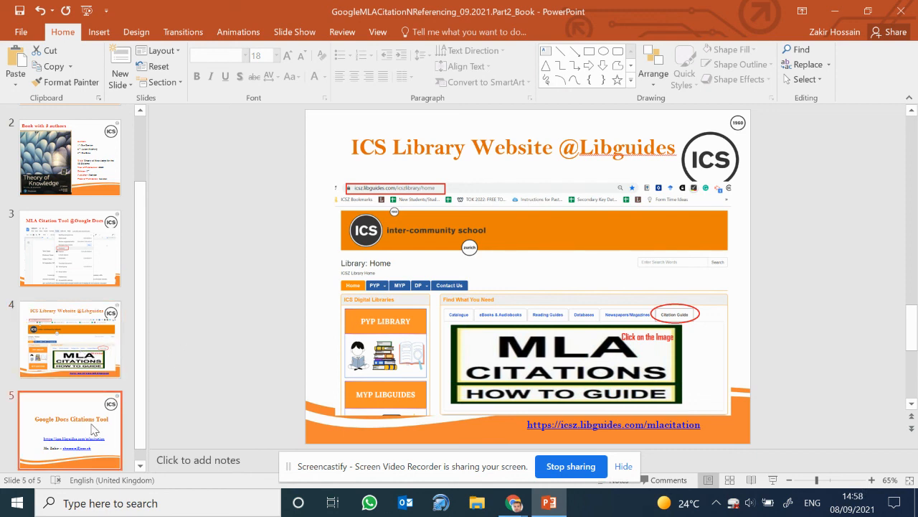